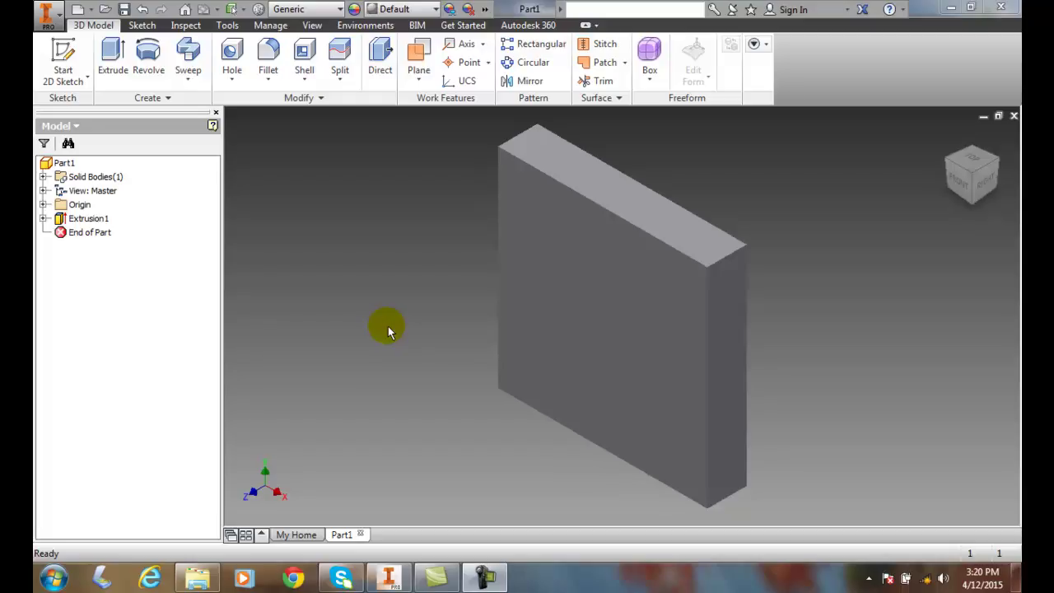
Step: Start a variable fillet on the block's top front edge and set its end radius to .60
left_click(269, 52)
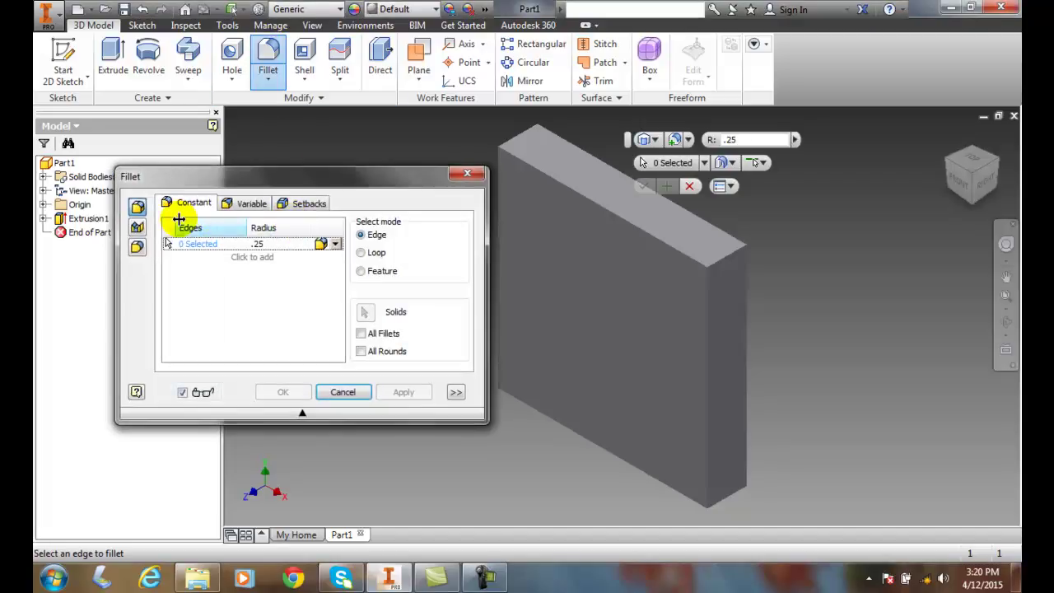
left_click(253, 206)
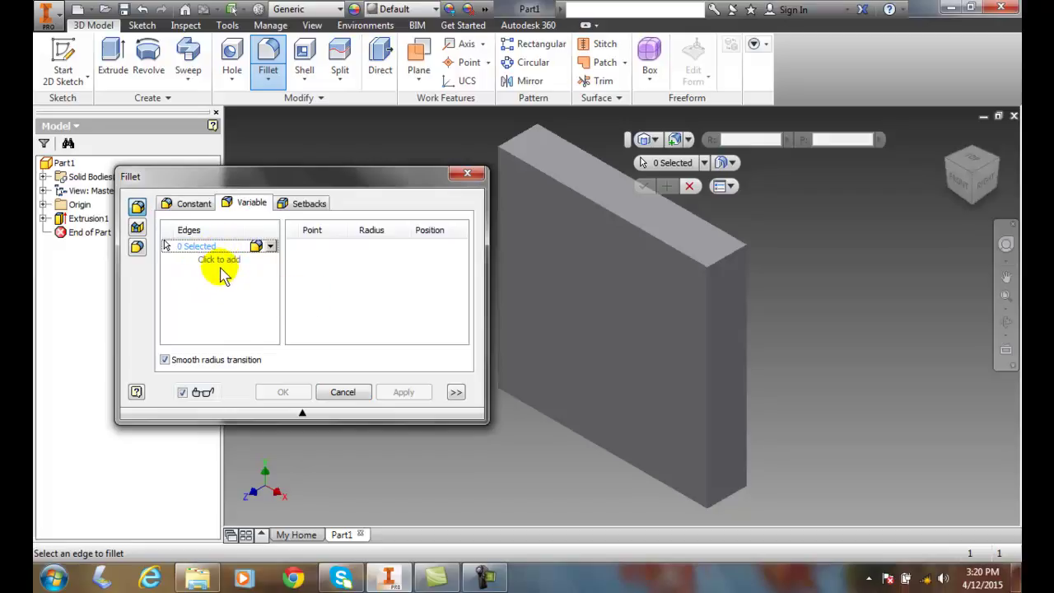
left_click(607, 211)
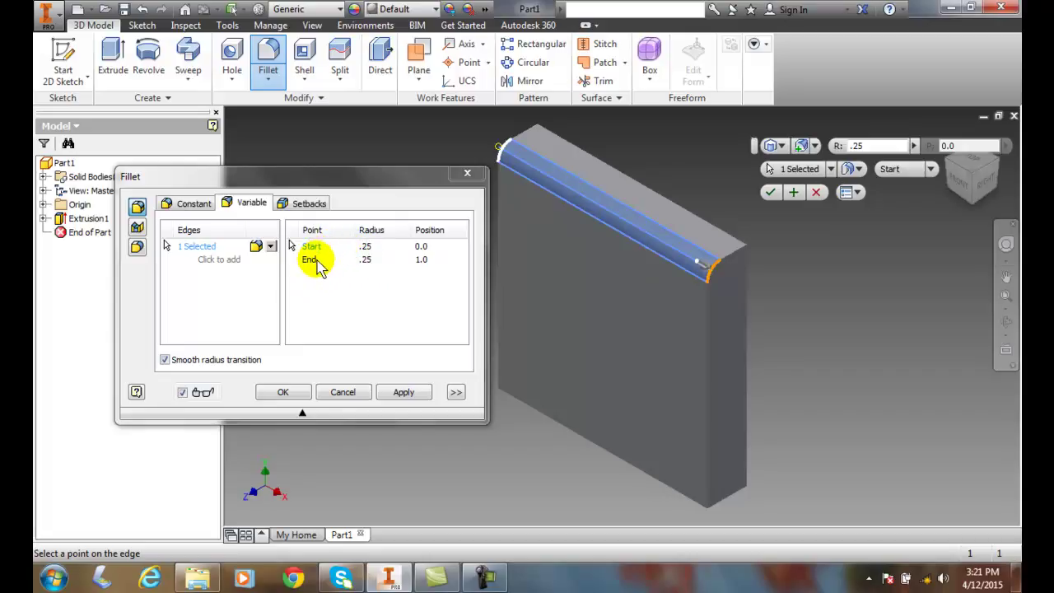
left_click(368, 261)
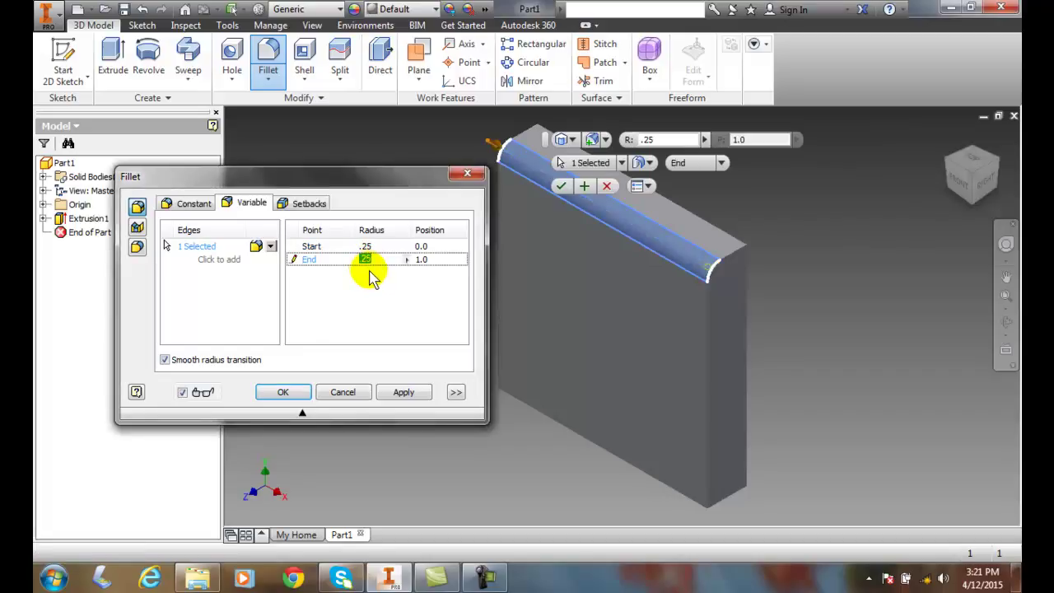
left_click(377, 282)
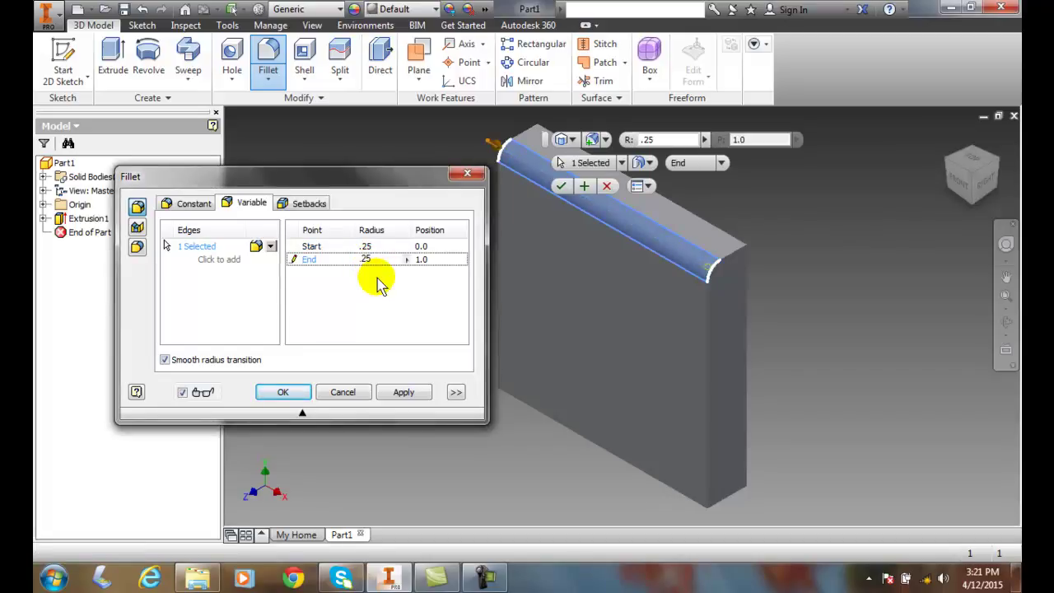
type("60")
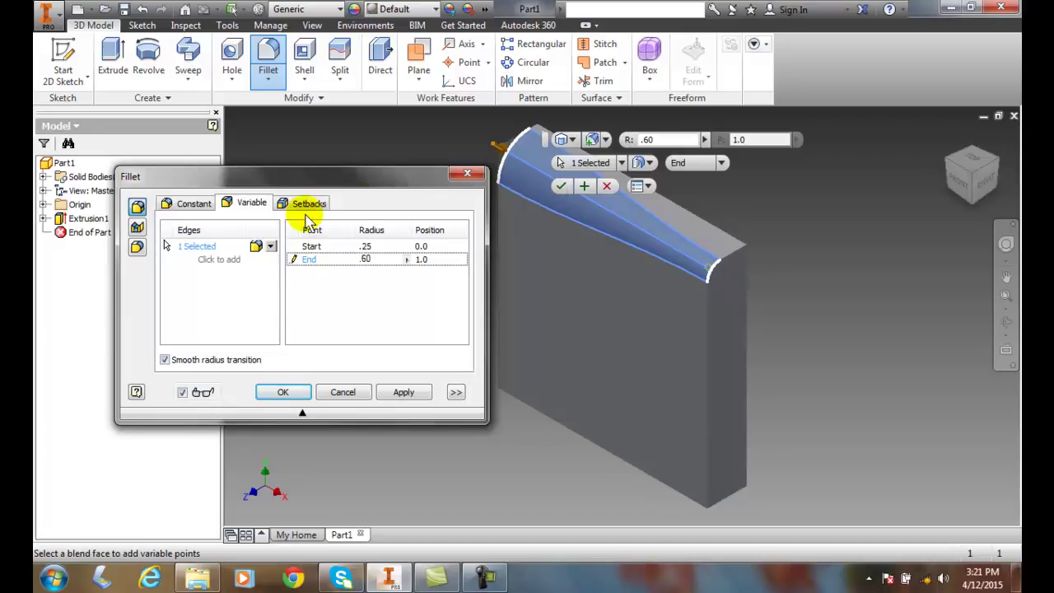
Step: Apply the variable fillet as a Tangent Fillet, close the Fillet command and undo the fillet
left_click(269, 245)
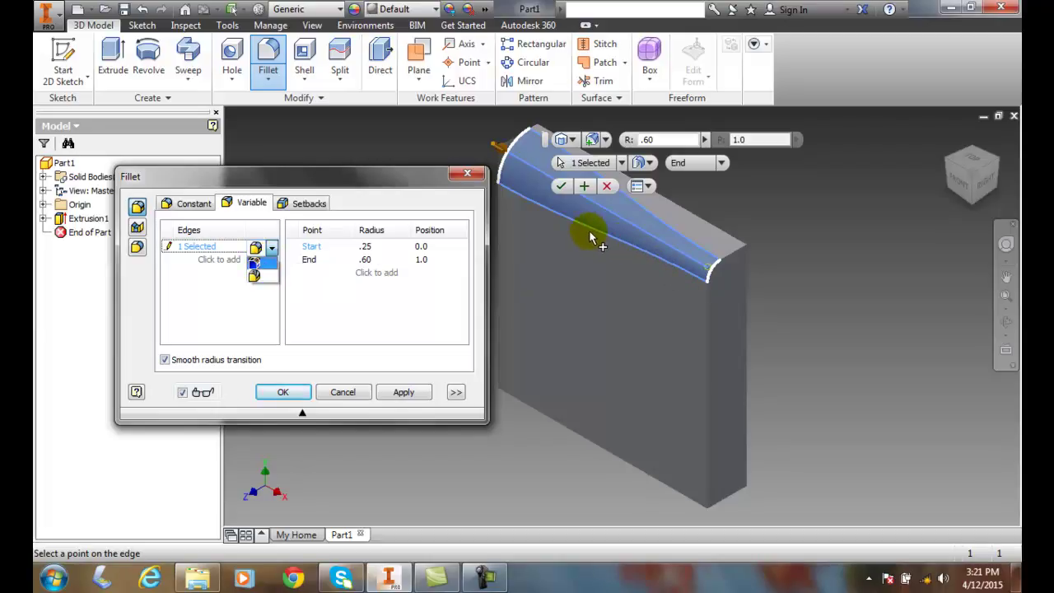
left_click(273, 268)
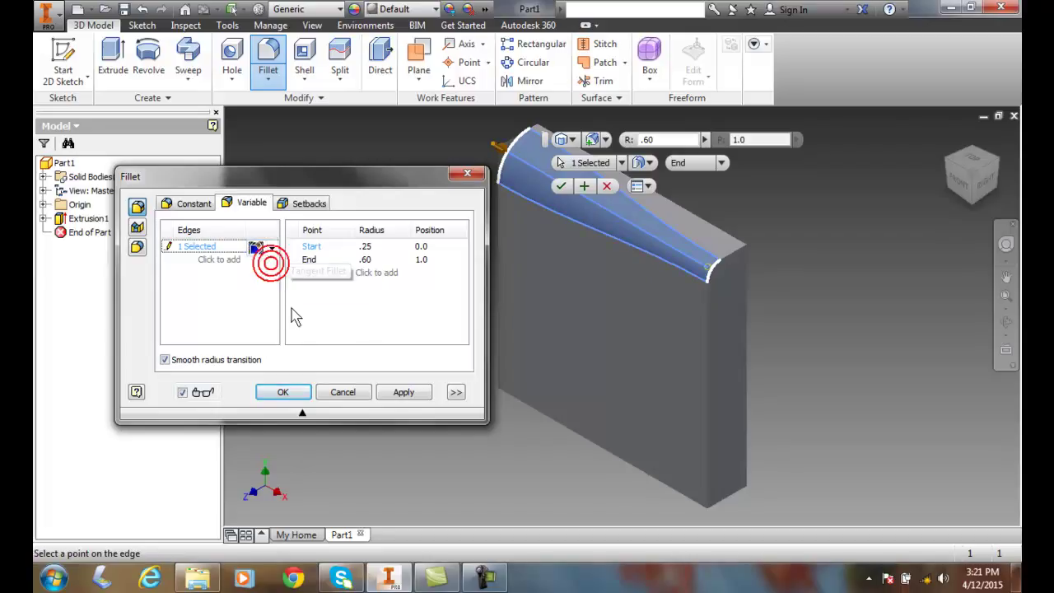
left_click(388, 391)
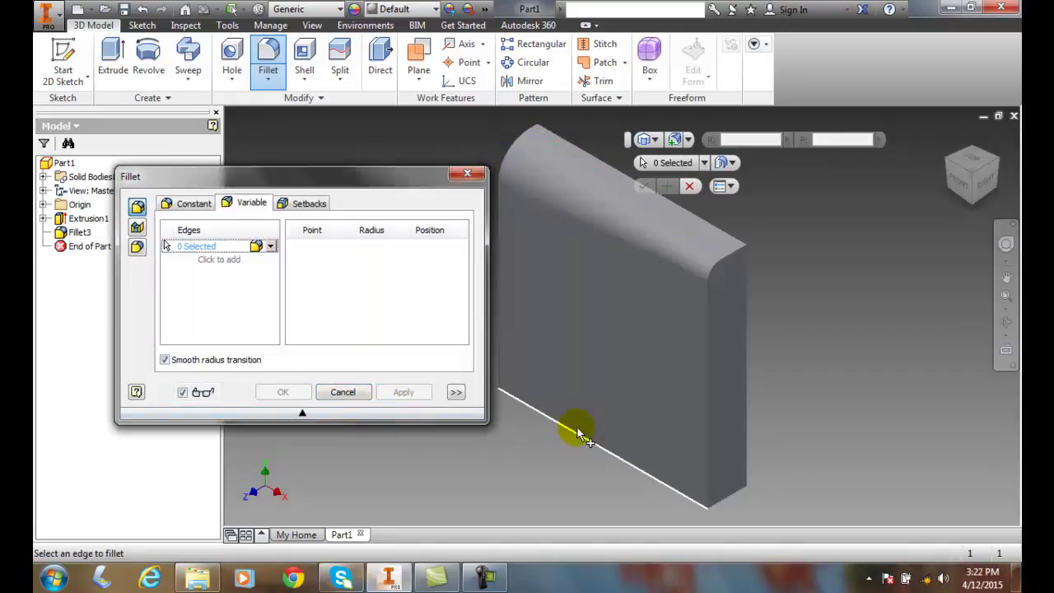
key("Escape")
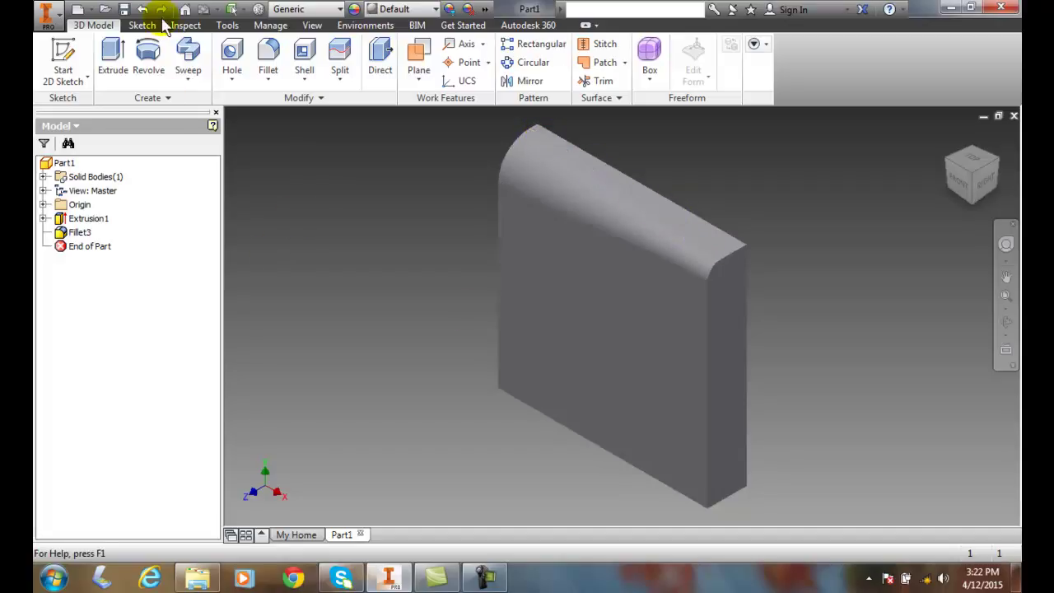
left_click(142, 11)
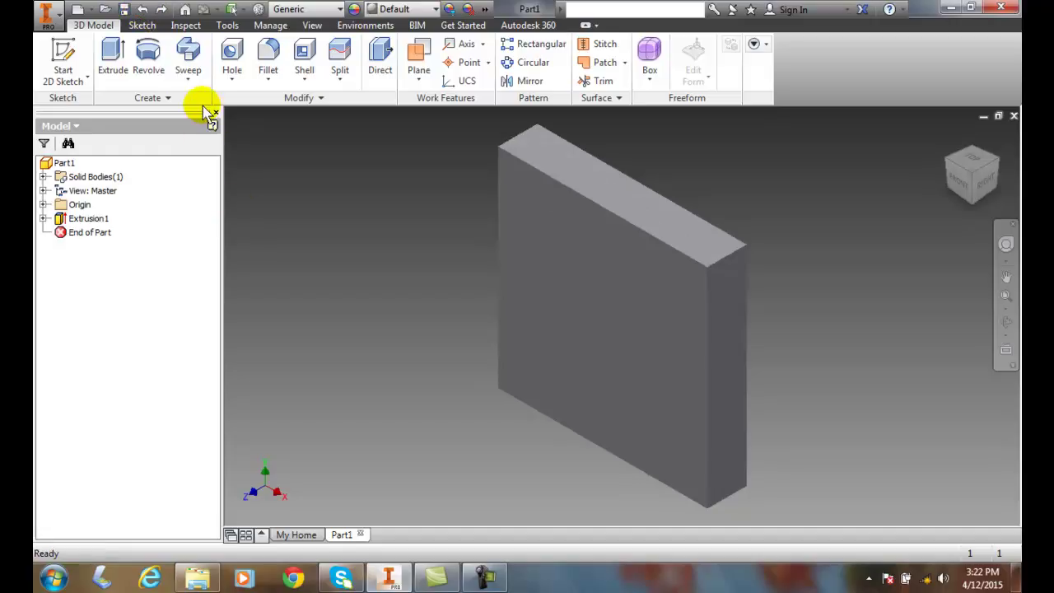
Step: Start the variable fillet again on the block's top front edge with an end radius of .60
left_click(268, 60)
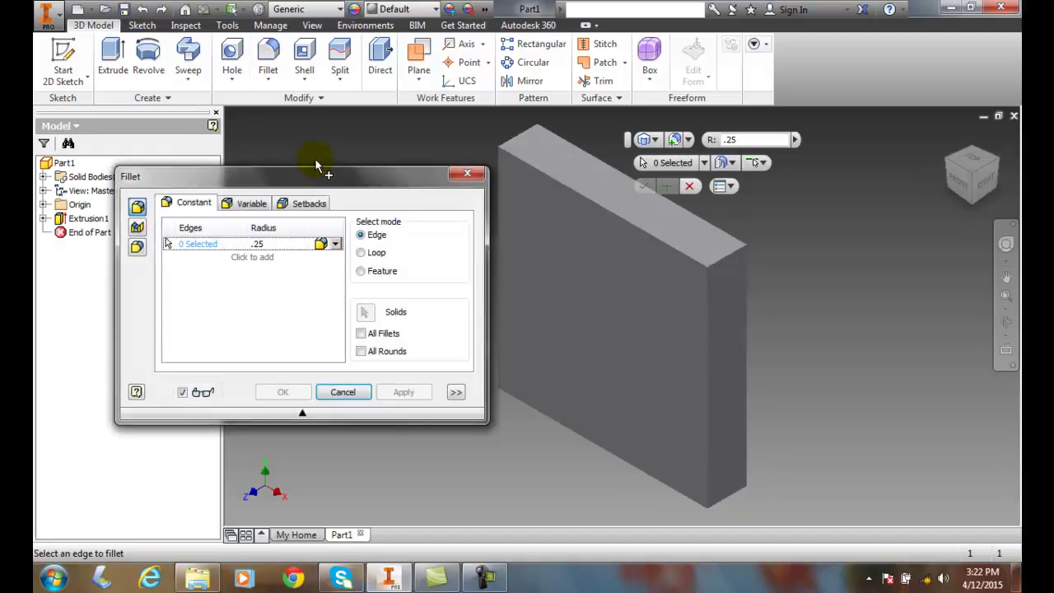
left_click(251, 203)
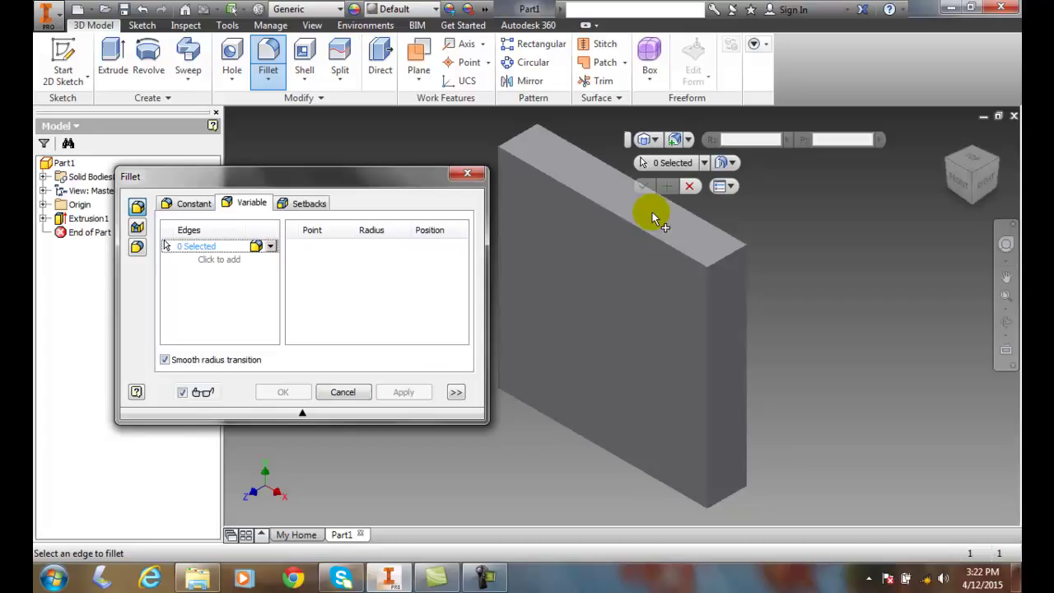
left_click(617, 219)
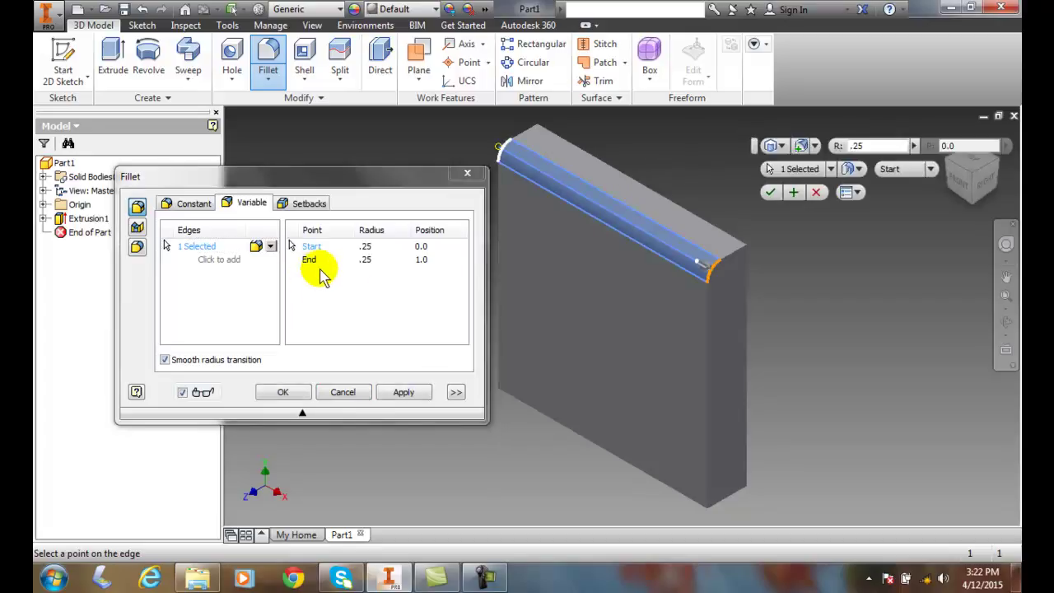
left_click(366, 260)
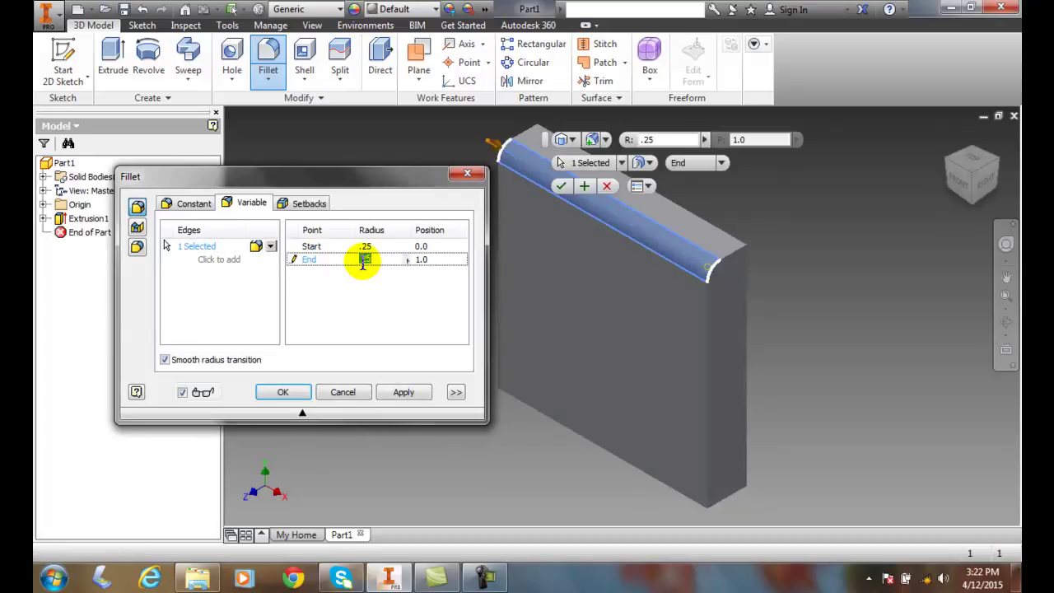
left_click(368, 261)
type(".60")
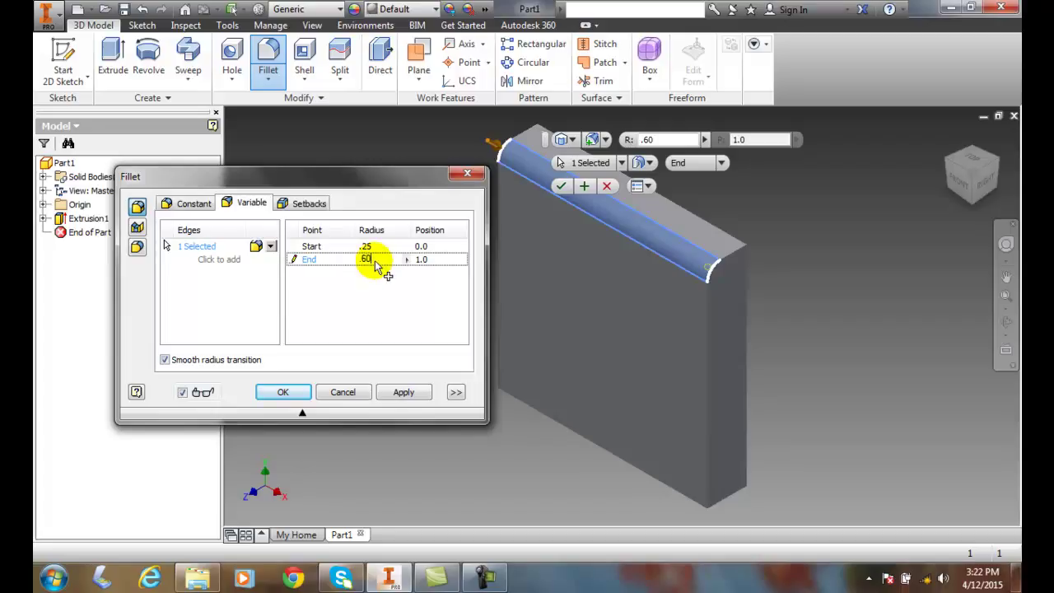
Step: Change the edge set to a Smooth (G2) Fillet, apply it and close the Fillet command
left_click(271, 248)
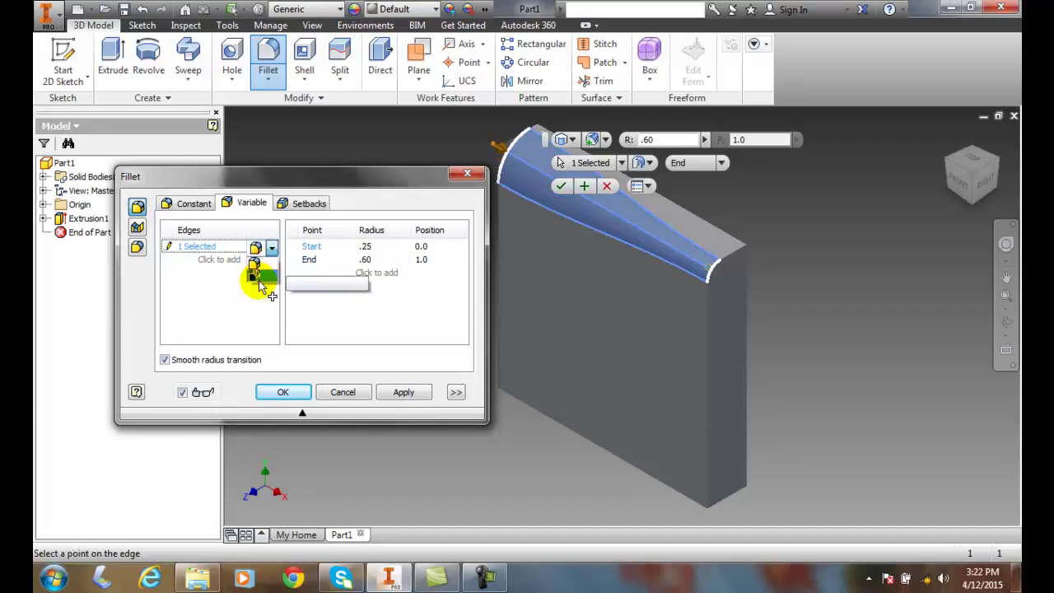
left_click(260, 282)
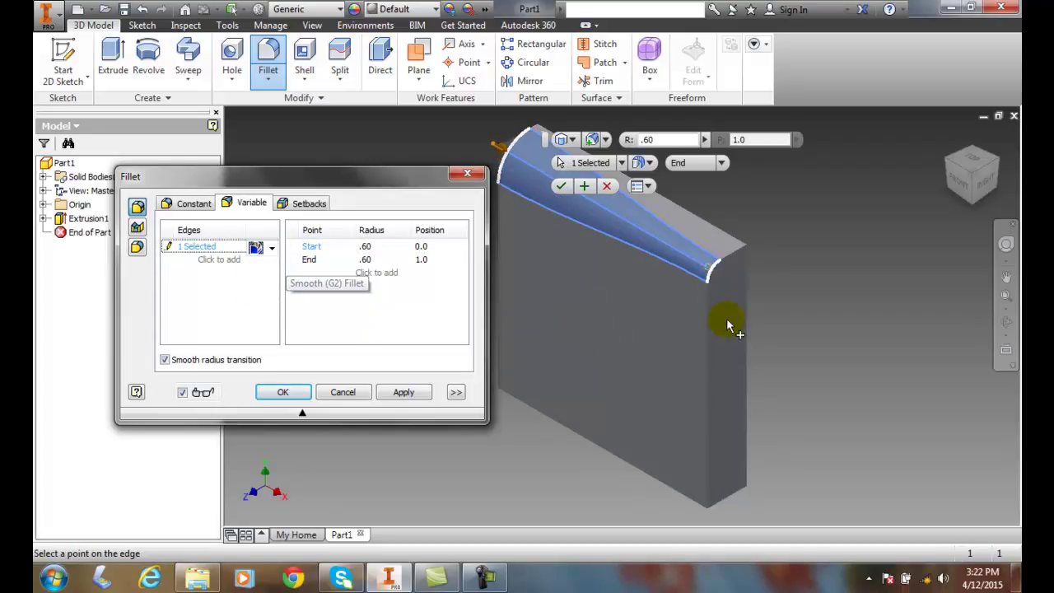
left_click(404, 392)
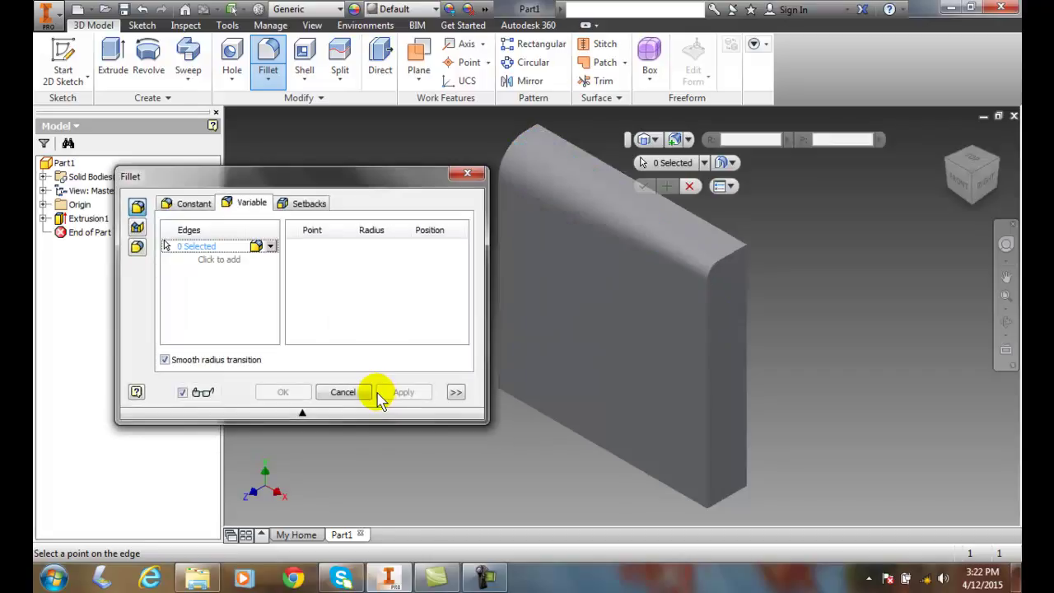
left_click(467, 175)
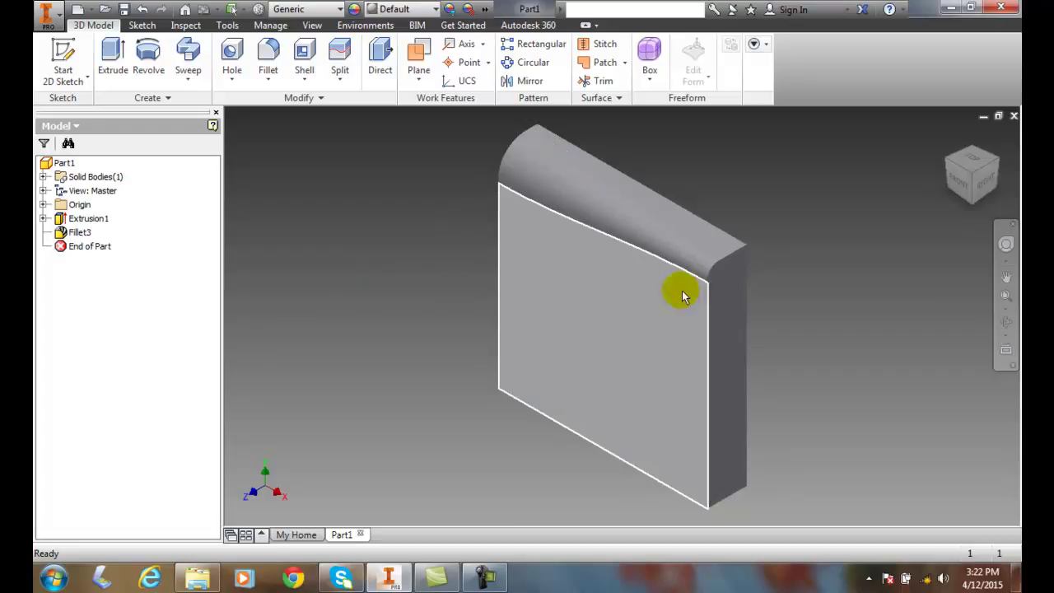
Step: Edit the variable fillet on the top front edge and set its end radius to 0.75 in
scroll(851, 285, "up", 2)
scroll(848, 284, "down", 4)
scroll(847, 286, "down", 2)
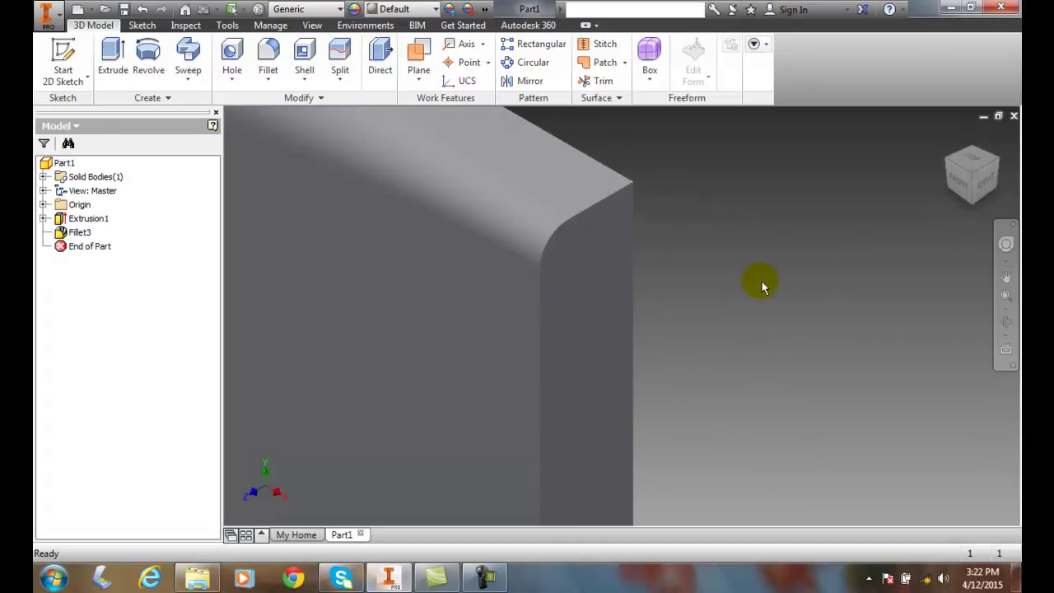
scroll(759, 280, "up", 3)
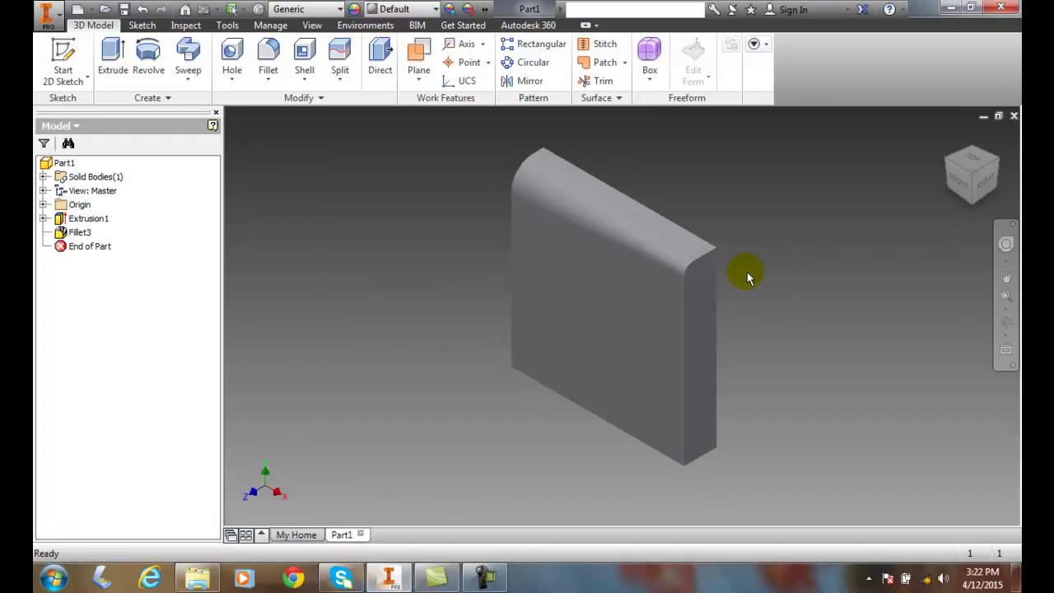
right_click(557, 206)
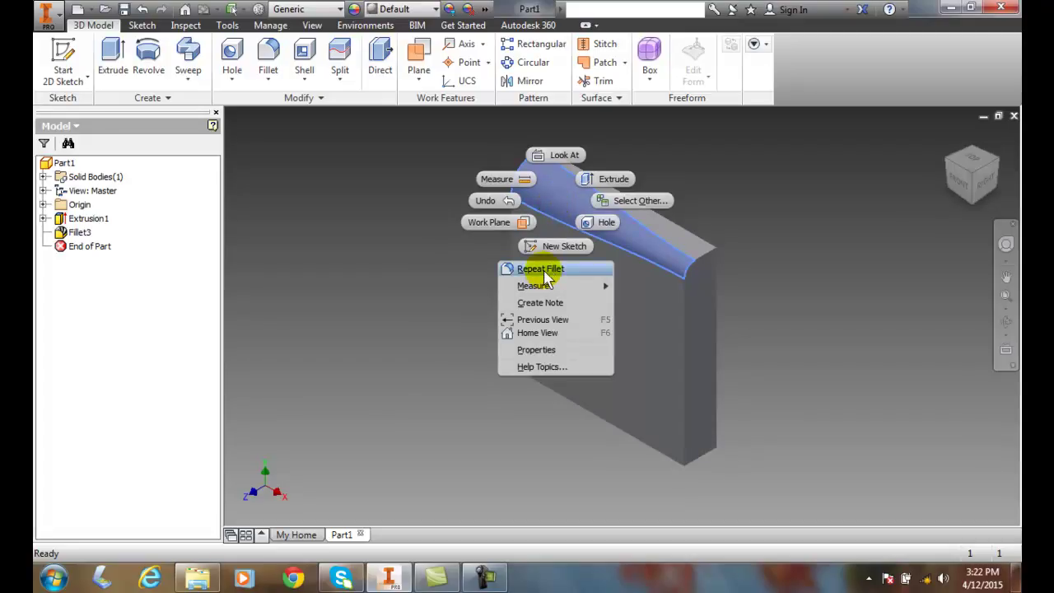
left_click(352, 204)
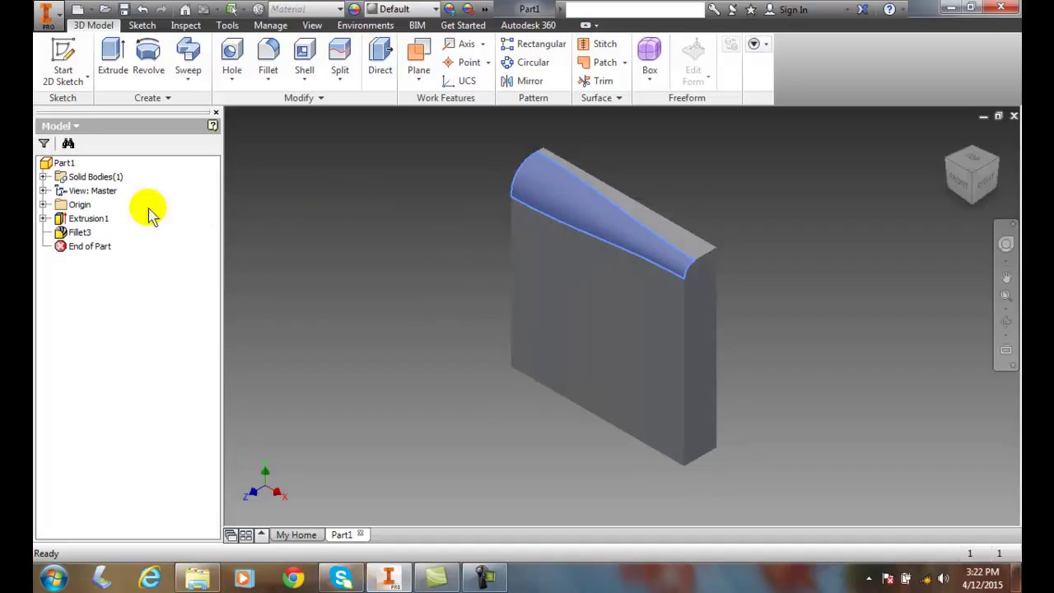
right_click(79, 232)
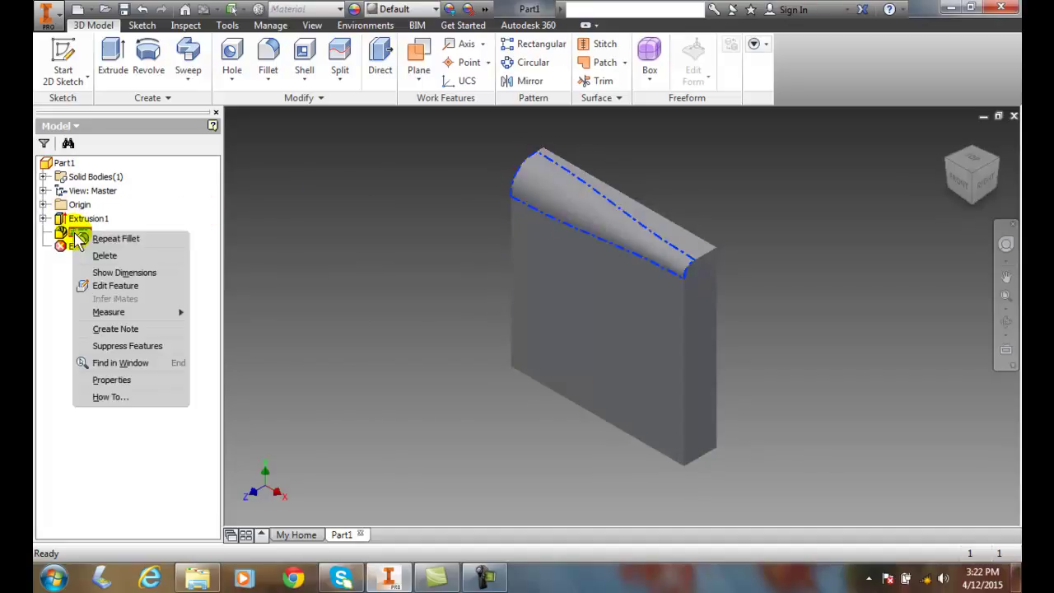
left_click(111, 286)
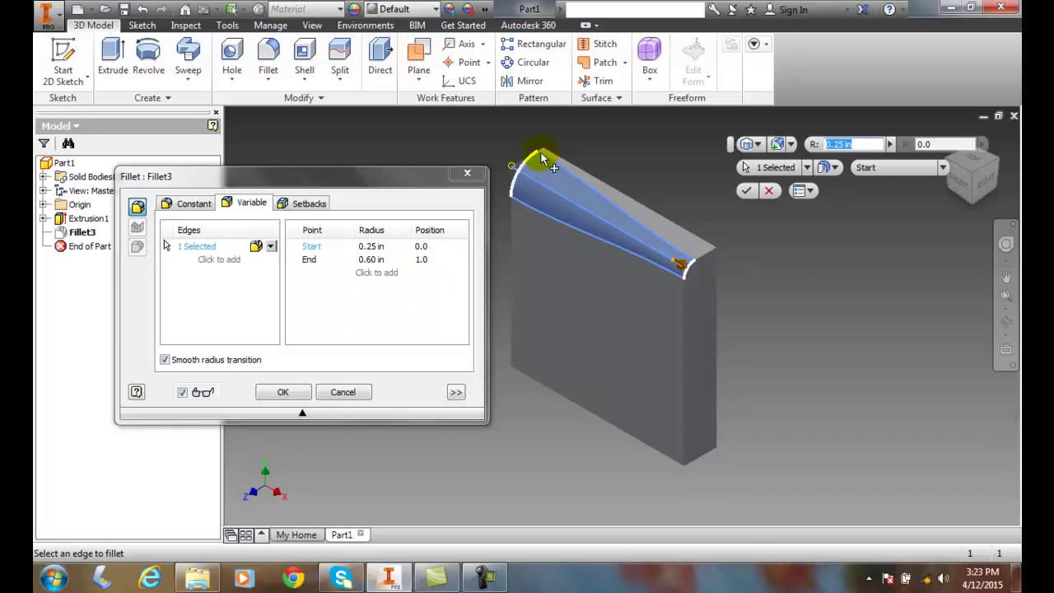
left_click(371, 258)
double_click(370, 259)
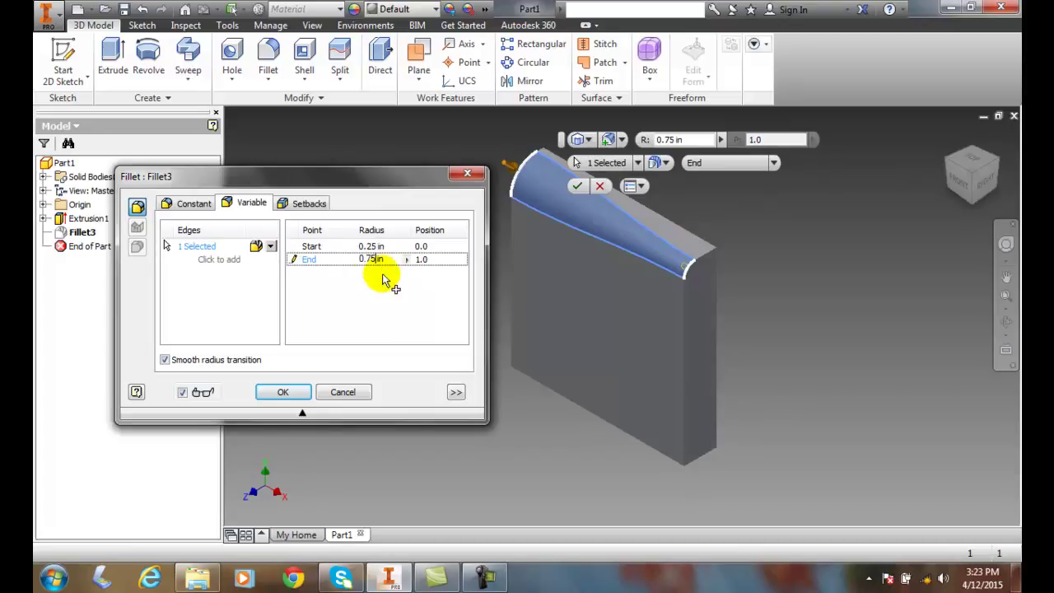
left_click(284, 393)
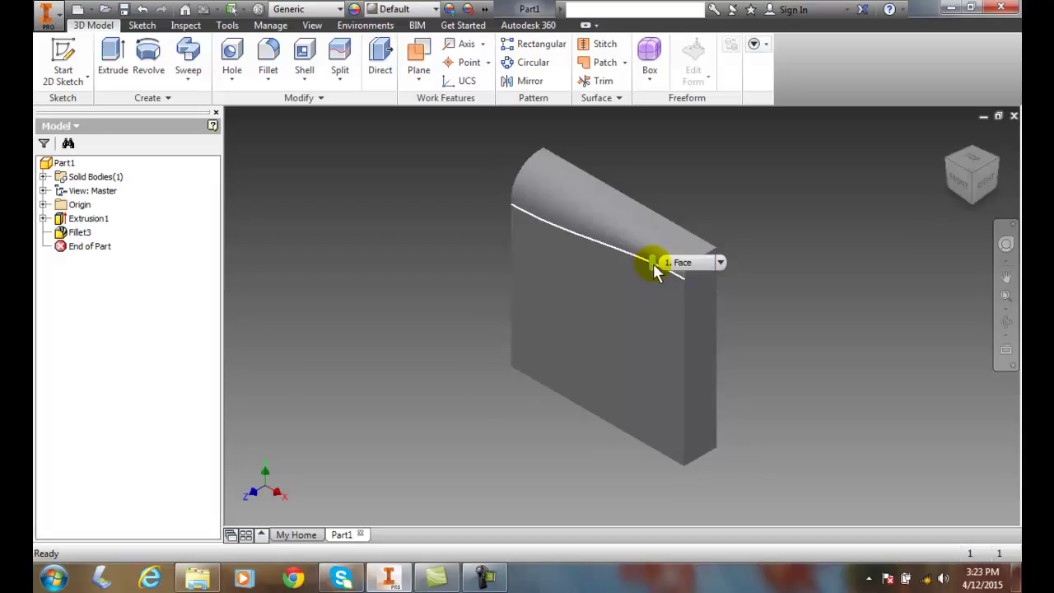
Step: Edit the existing variable fillet and add the block's vertical front corner edge as a second edge set
left_click(576, 217)
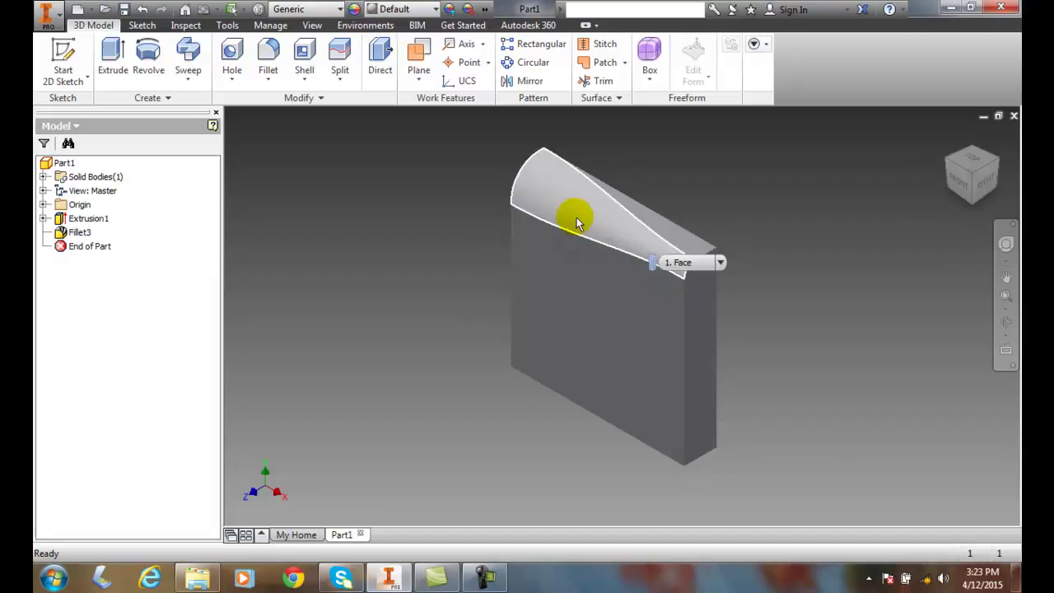
left_click(79, 233)
right_click(80, 234)
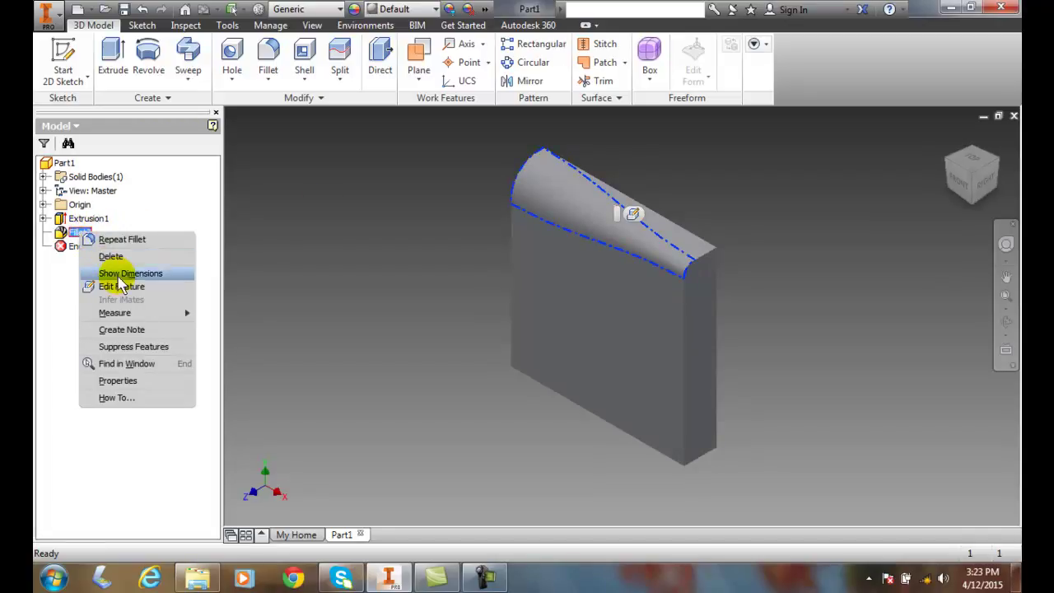
left_click(131, 291)
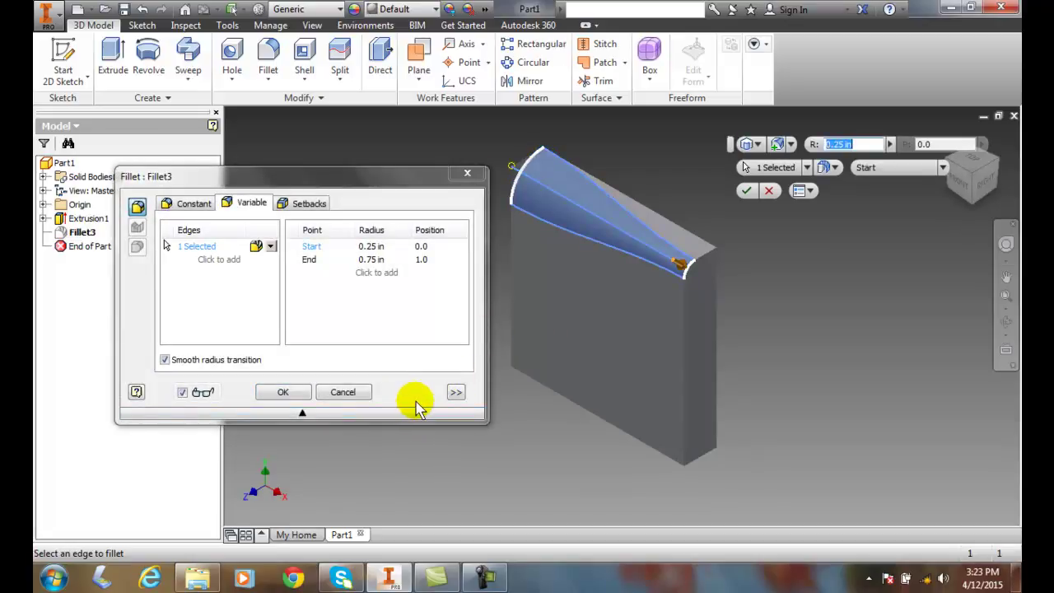
left_click(456, 393)
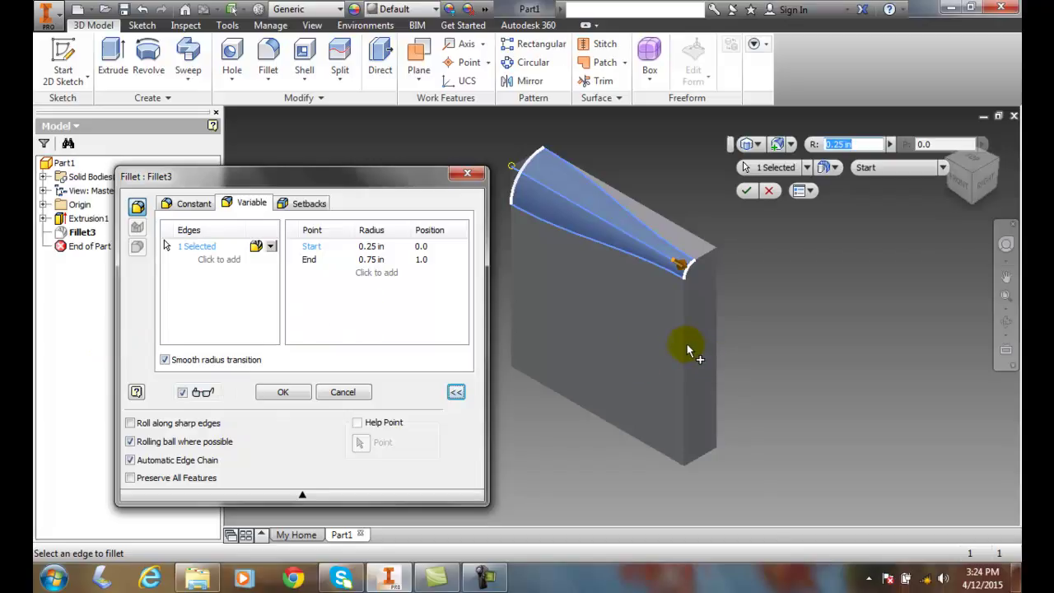
left_click(219, 259)
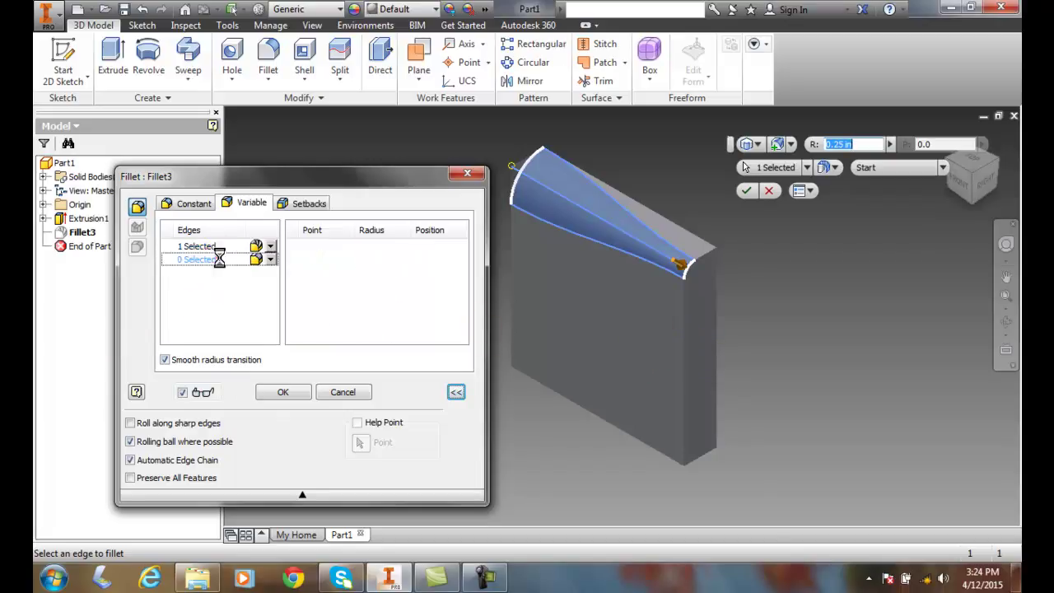
left_click(681, 356)
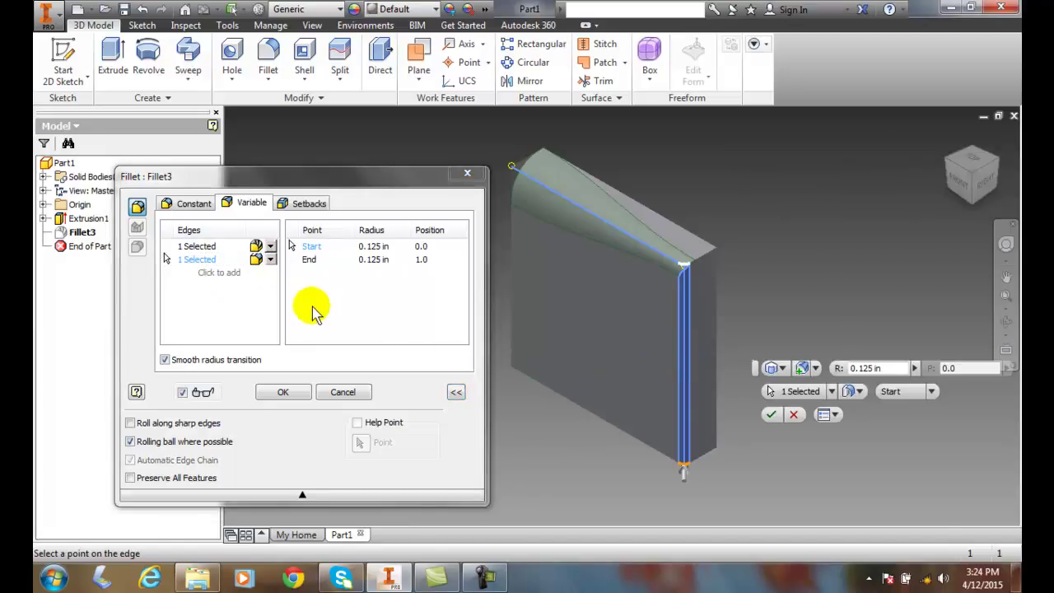
Step: Set the vertical edge's end radius to 0.60 in and its start radius to 0.25 in
left_click(371, 247)
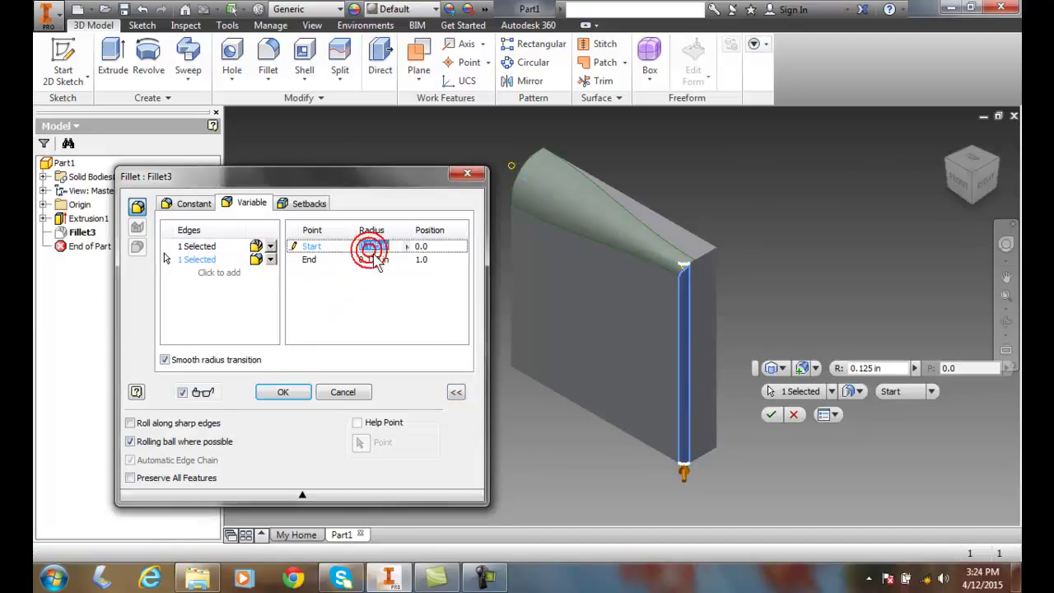
left_click(374, 260)
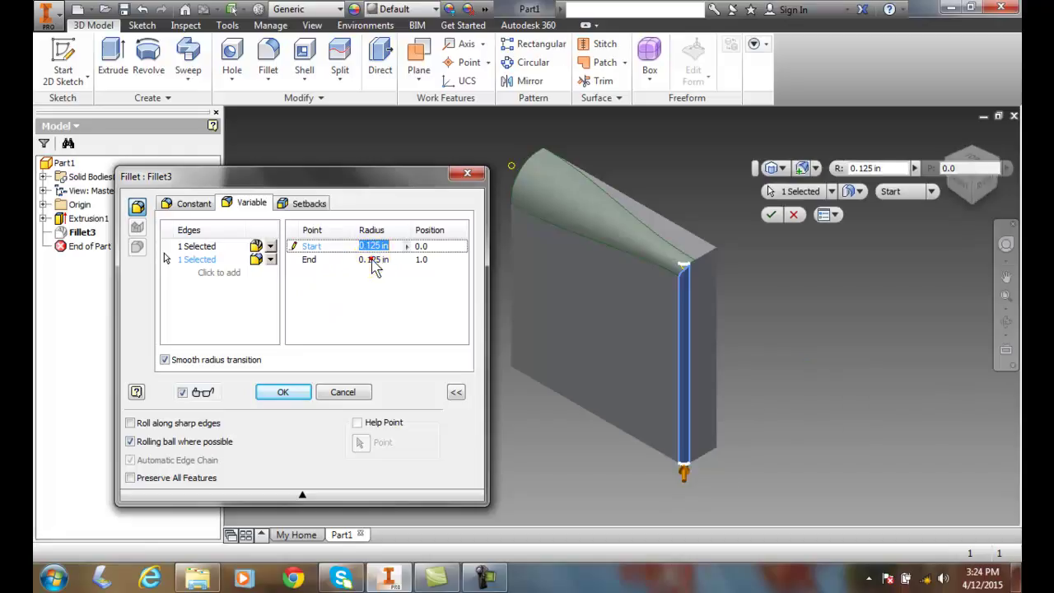
left_click_drag(369, 259, 380, 259)
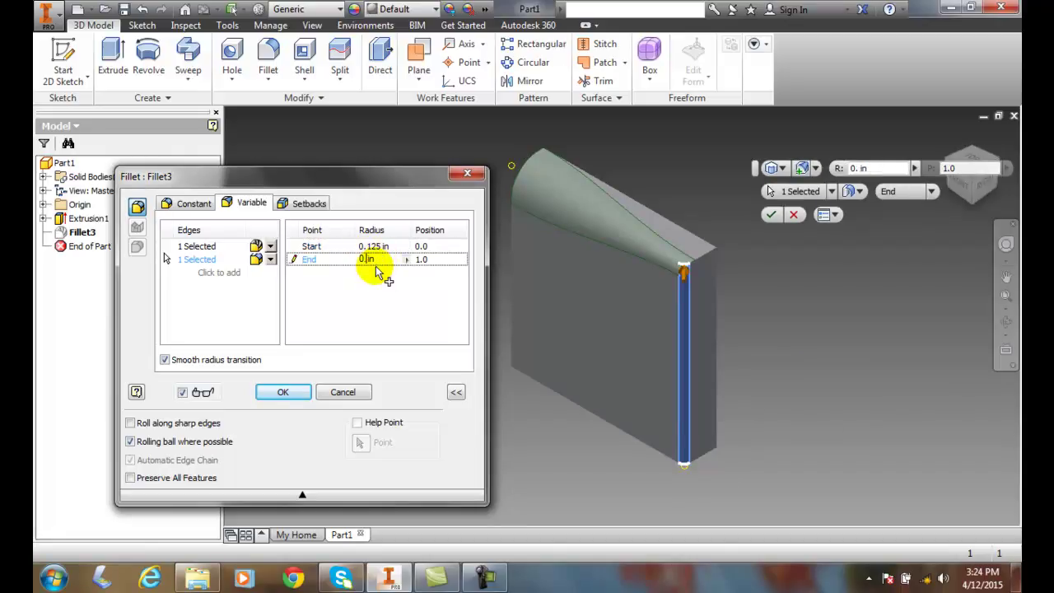
type("60")
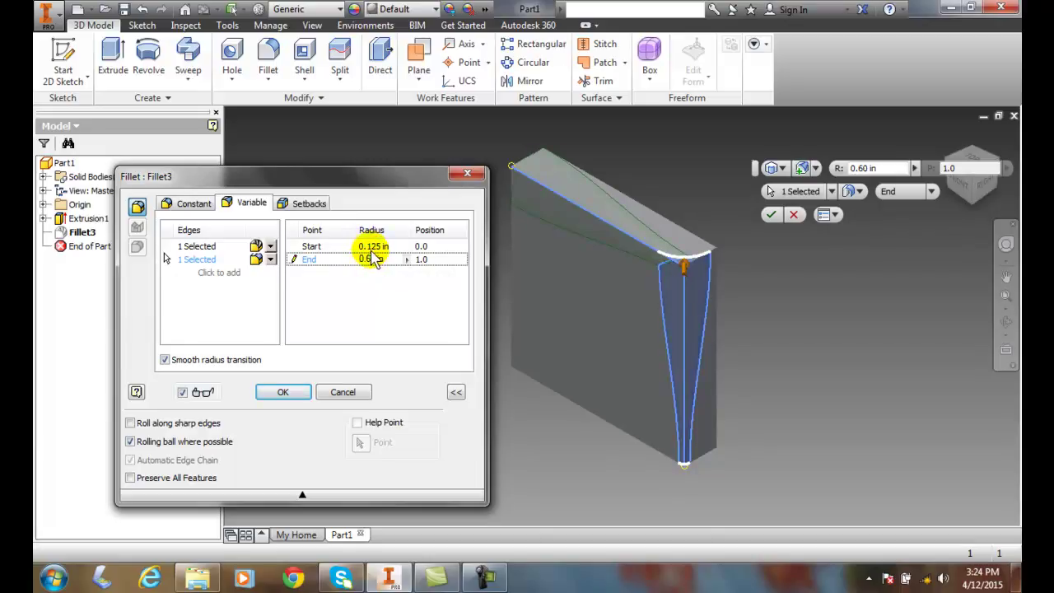
left_click(371, 247)
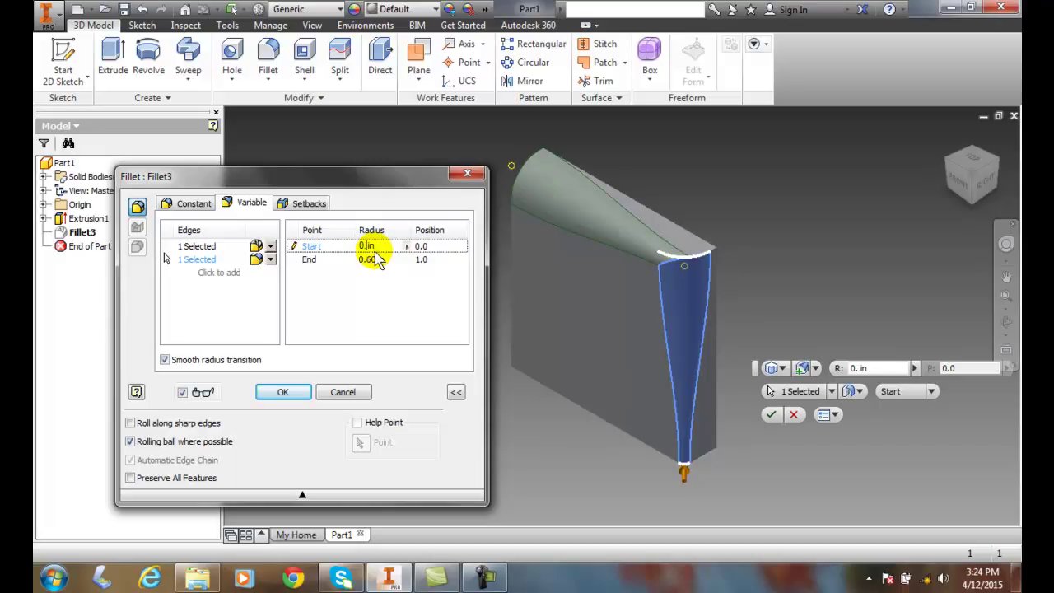
type("25")
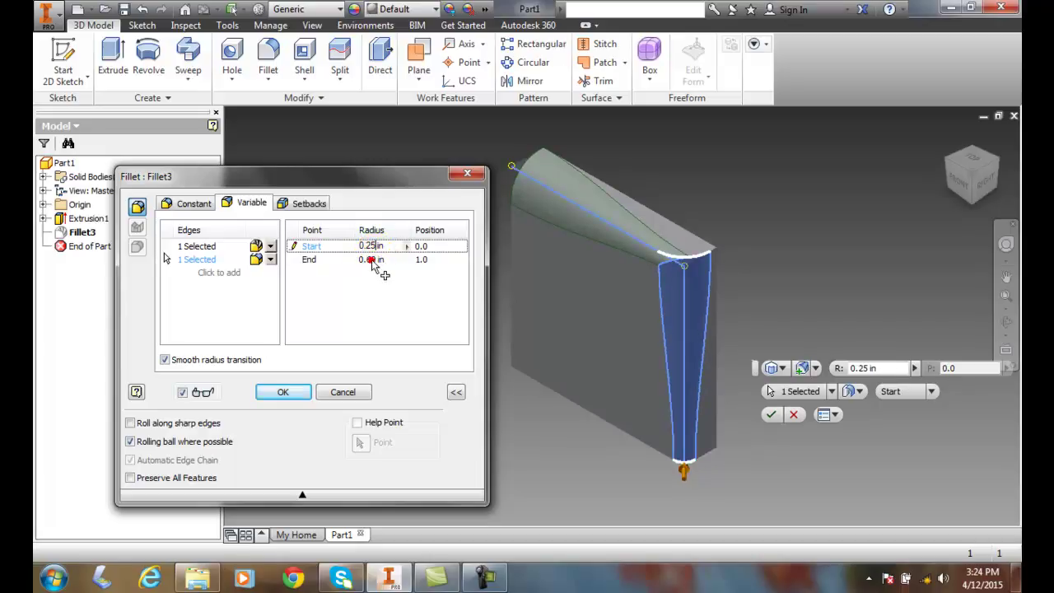
Step: Set the end radius of the vertical edge's fillet to 0.25 in
left_click(373, 260)
left_click(371, 260)
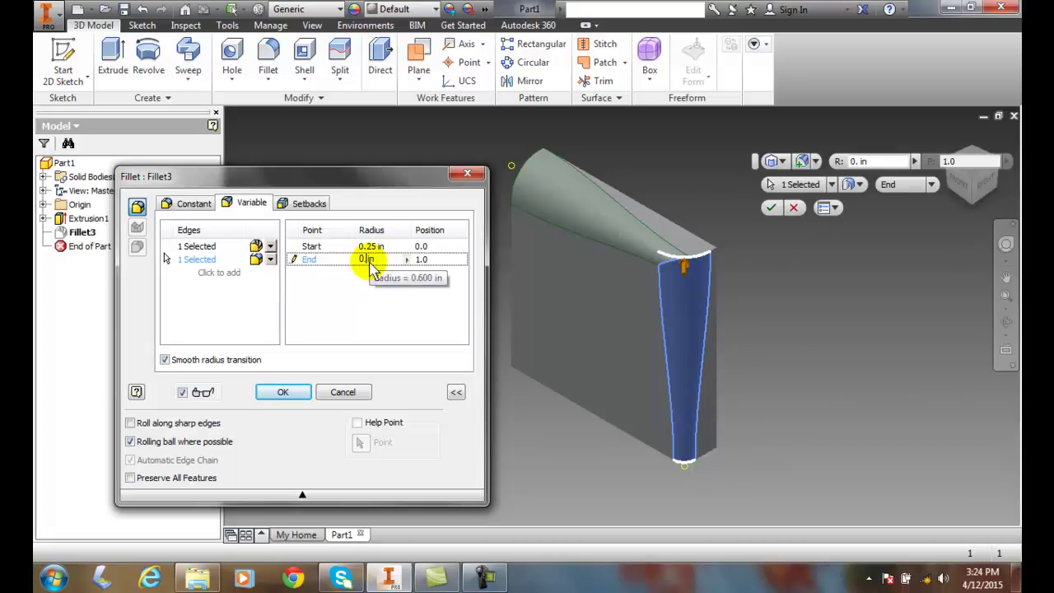
type("25")
key("Return")
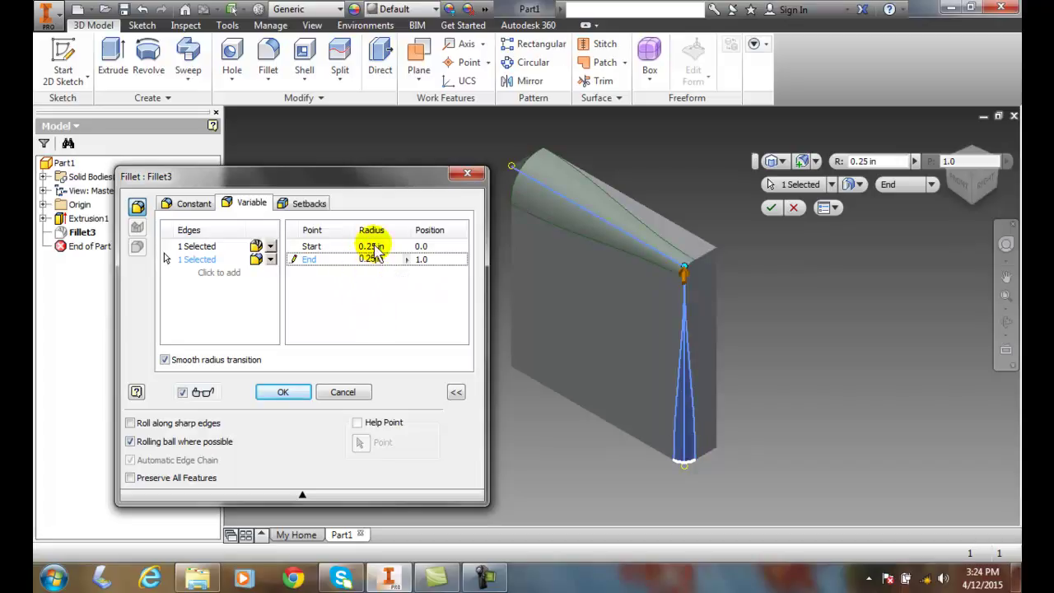
Step: Set the start radius of the vertical edge's fillet to 0.60 in and apply the edited fillet
left_click(372, 247)
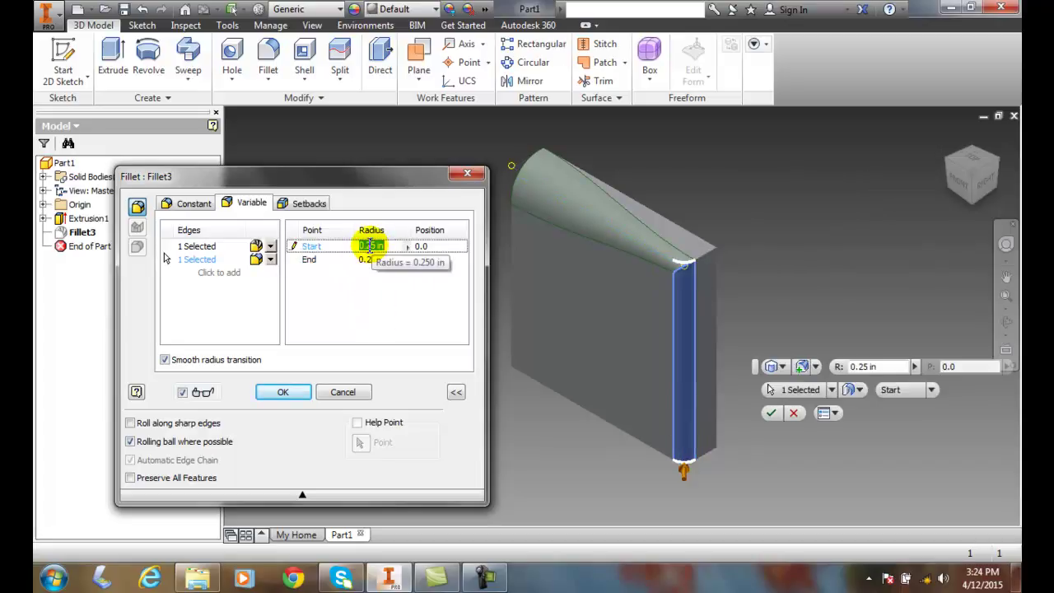
key("Return")
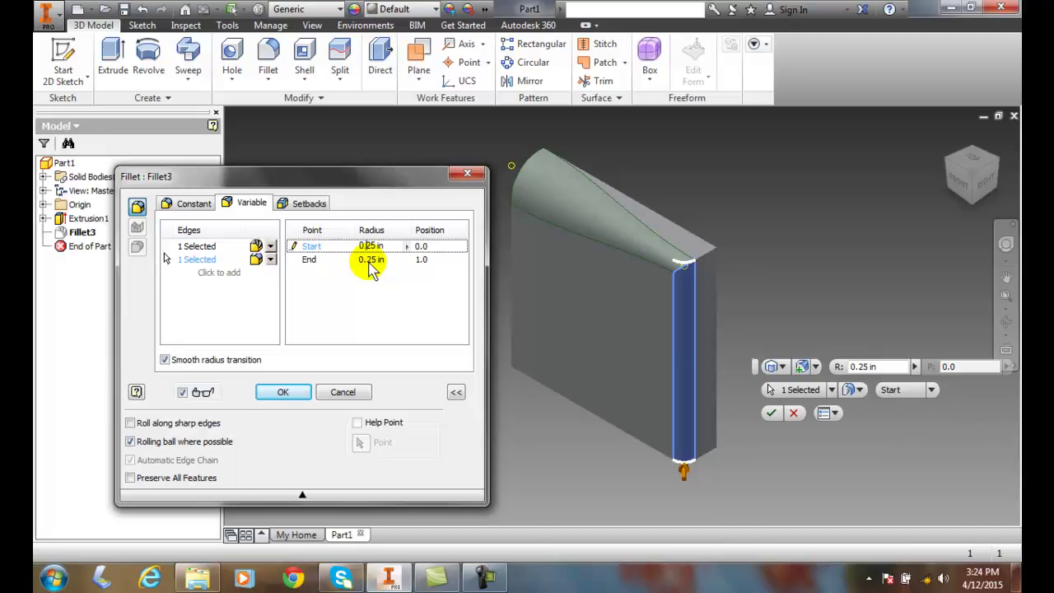
type("0.60")
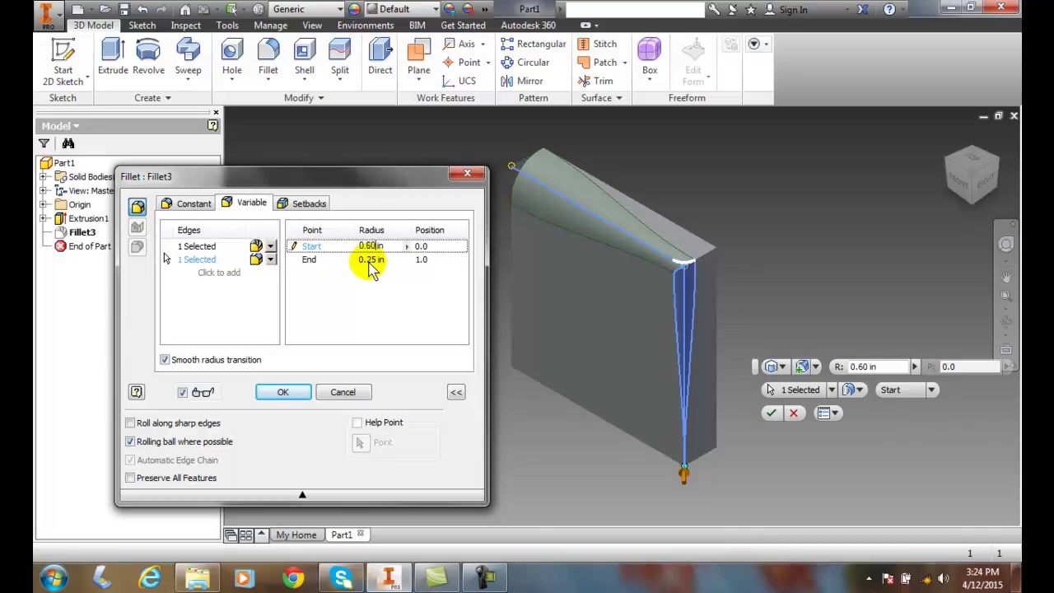
key("Return")
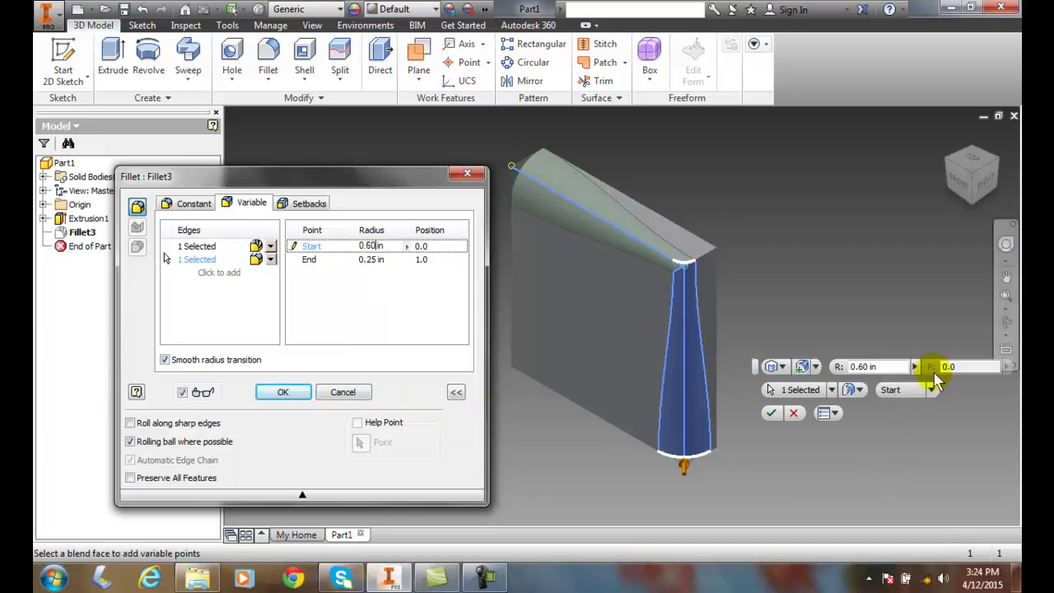
left_click(772, 415)
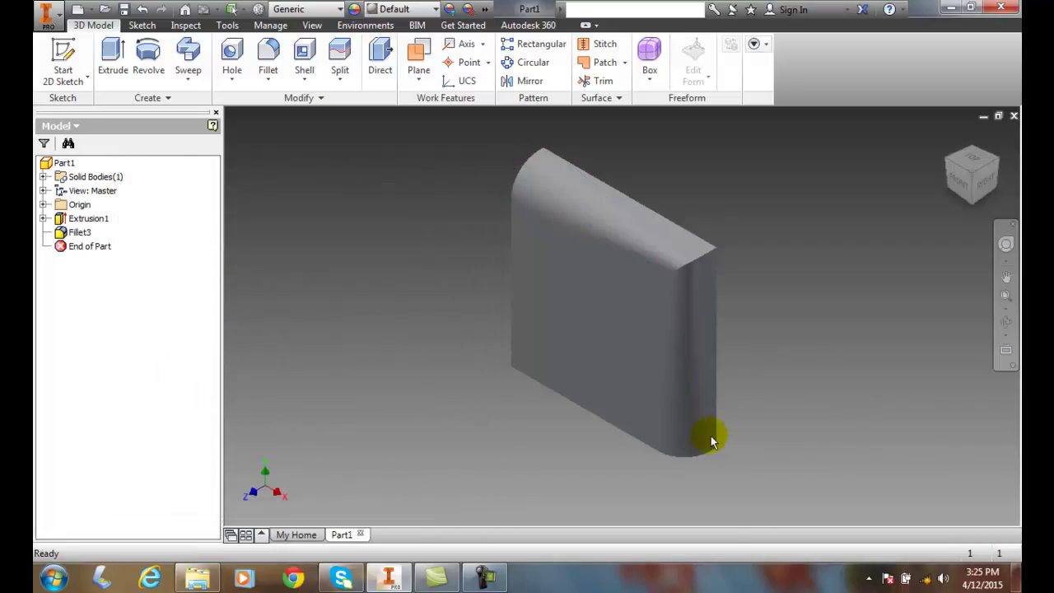